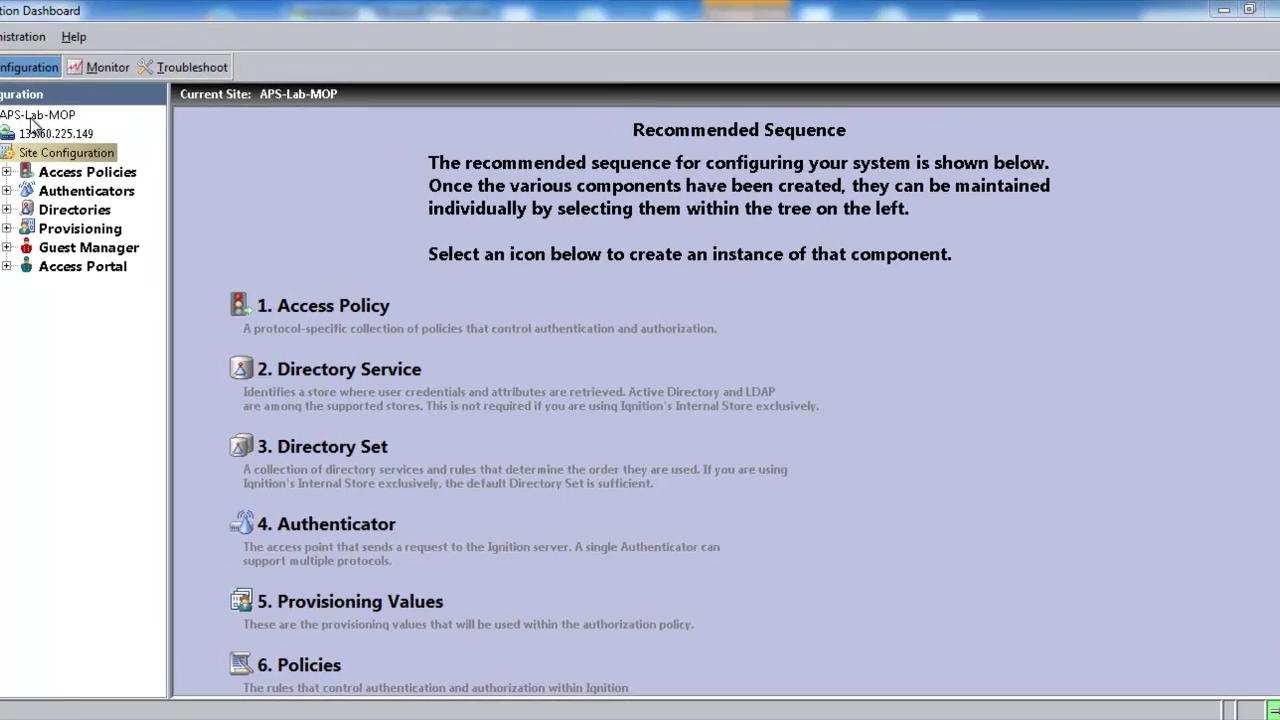
# Step: Start a new certificate request named idsavayalabs.local with a 2048 Bytes RSA key
pyautogui.click(55, 127)
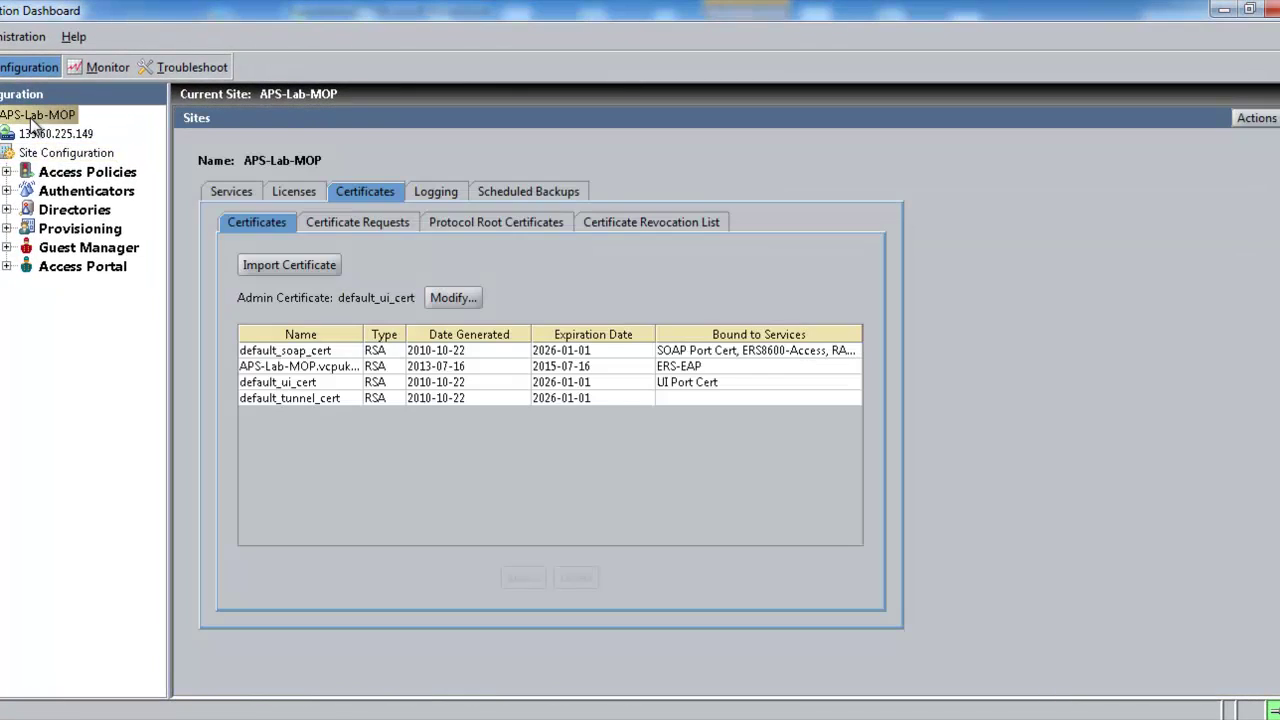
pyautogui.click(350, 226)
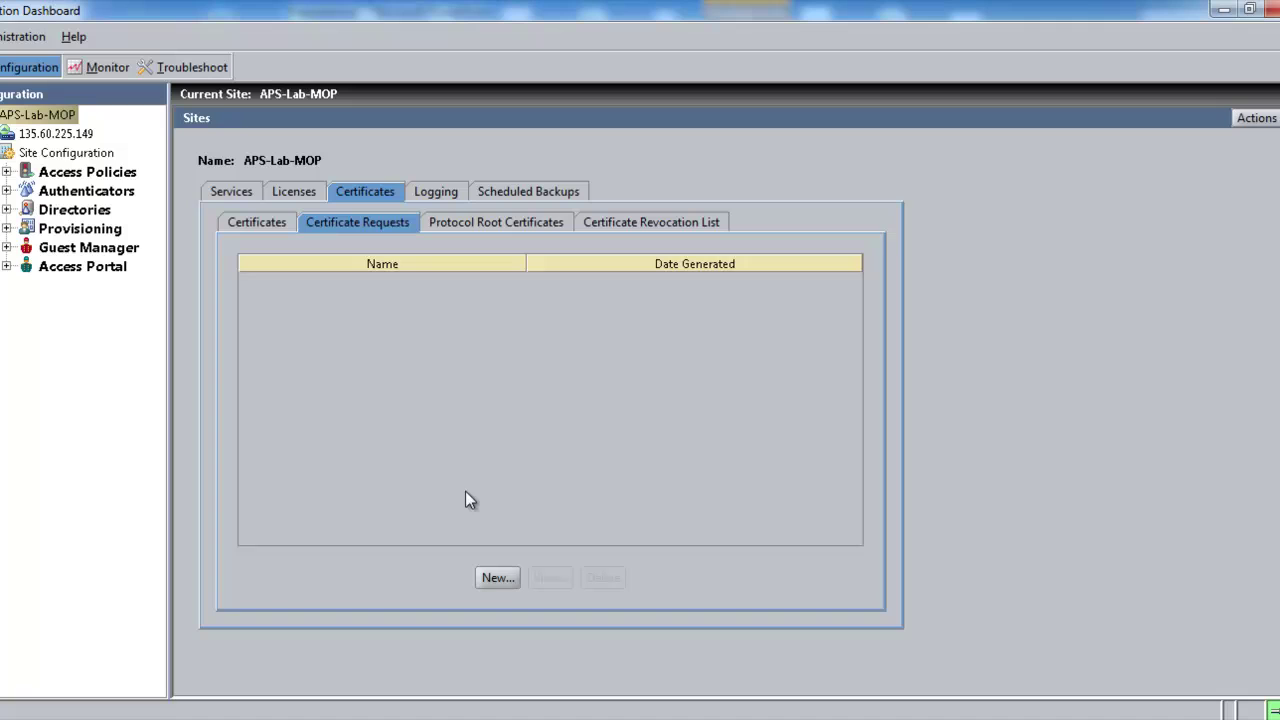
pyautogui.click(497, 578)
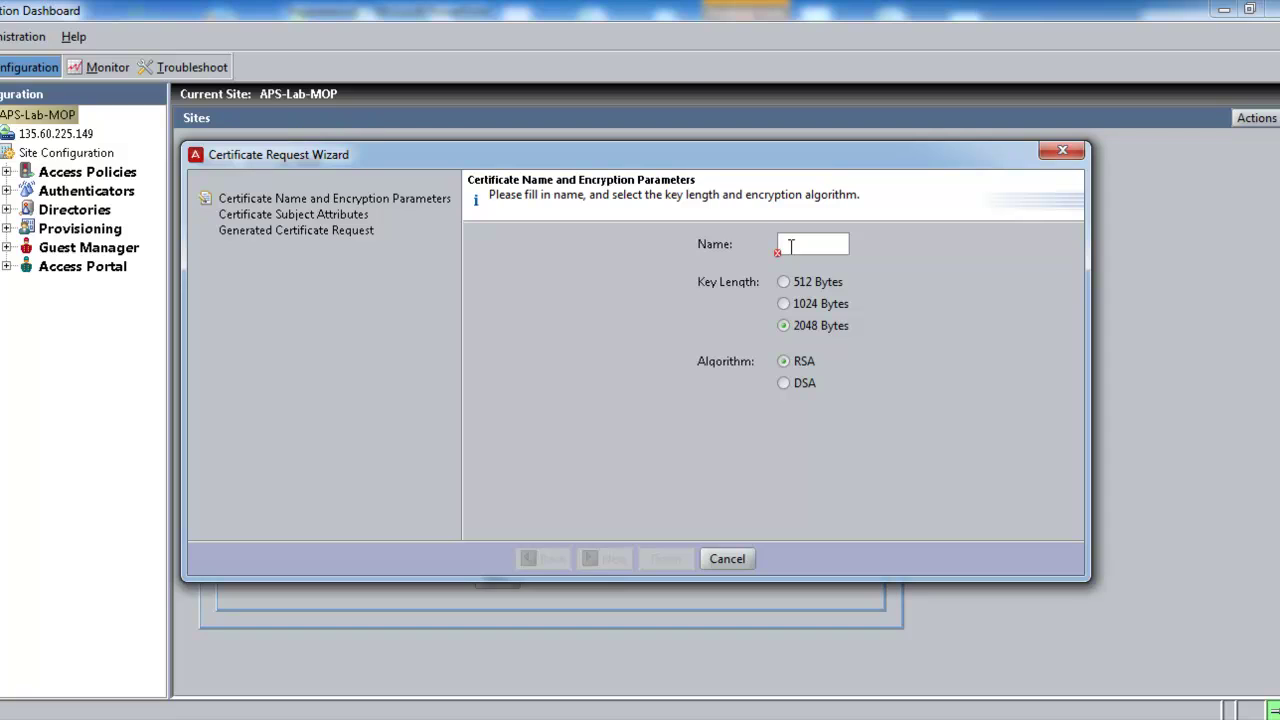
pyautogui.write('ids.')
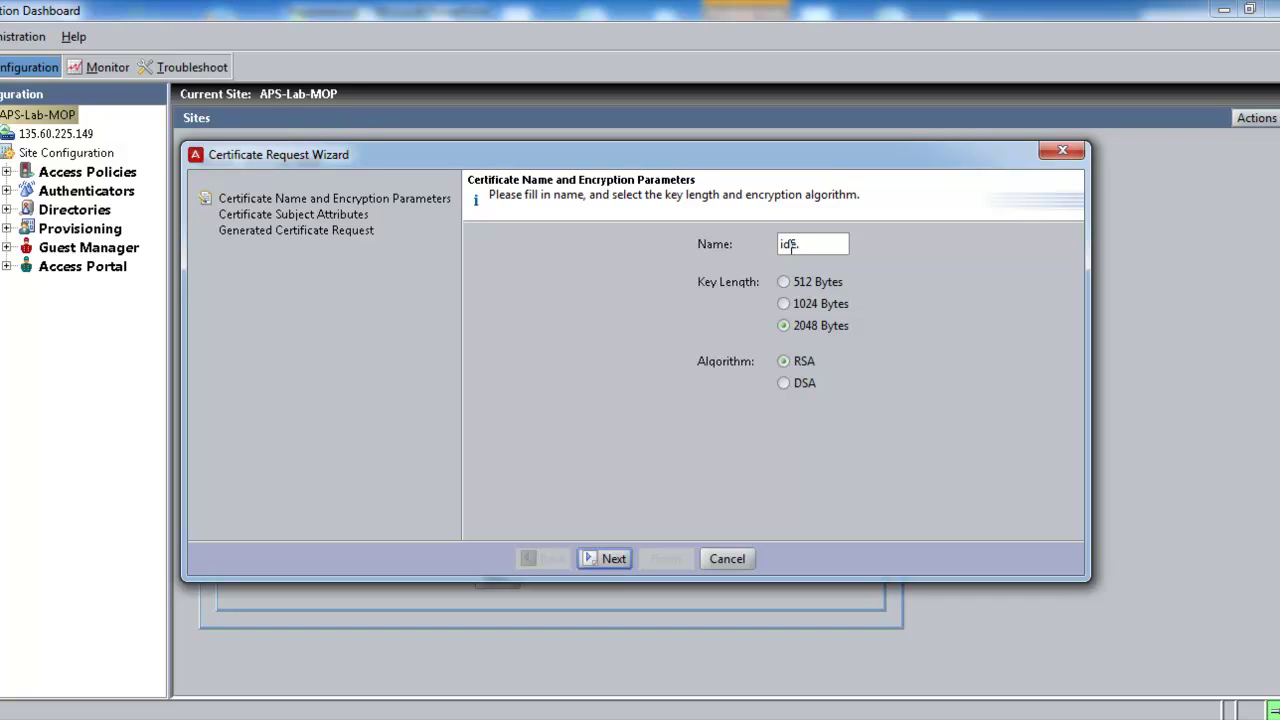
pyautogui.write('a')
pyautogui.write('vay')
pyautogui.write('alabs')
pyautogui.write('.local')
pyautogui.click(782, 327)
# Step: Enter common name ide.avayalabs.local, department APS and company Avaya Inc. in the subject attributes
pyautogui.click(613, 557)
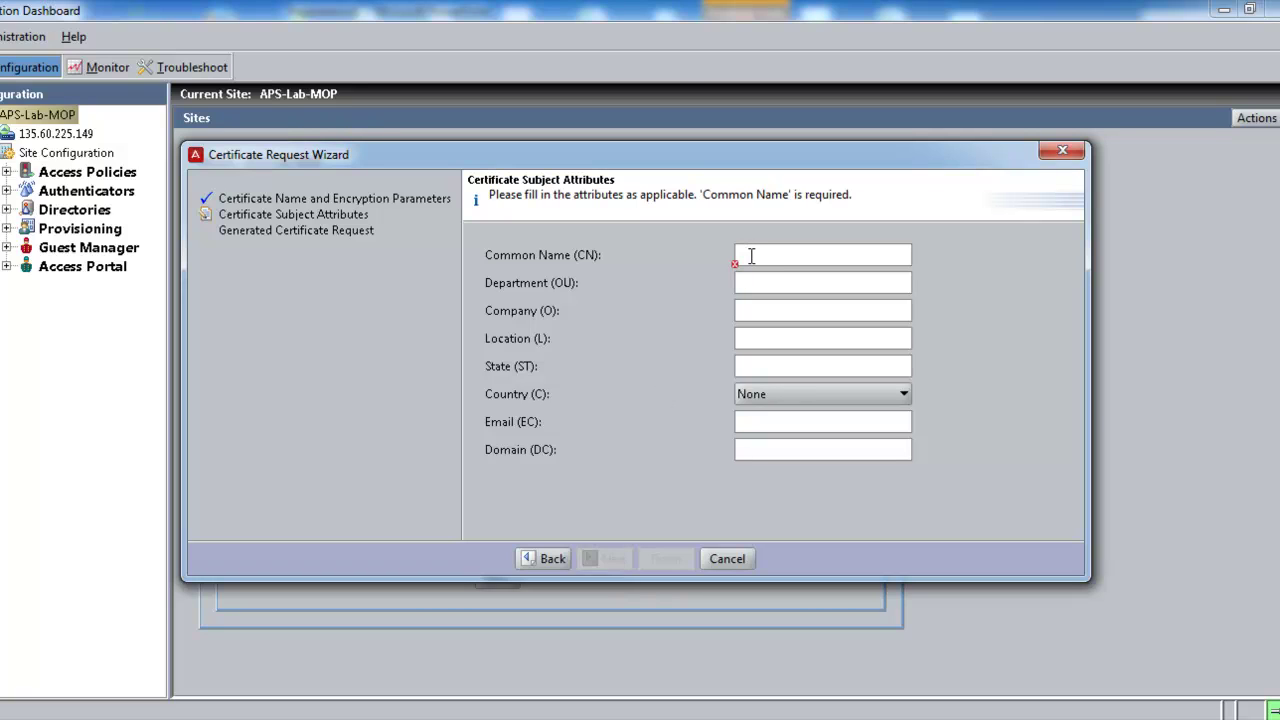
pyautogui.write('ide')
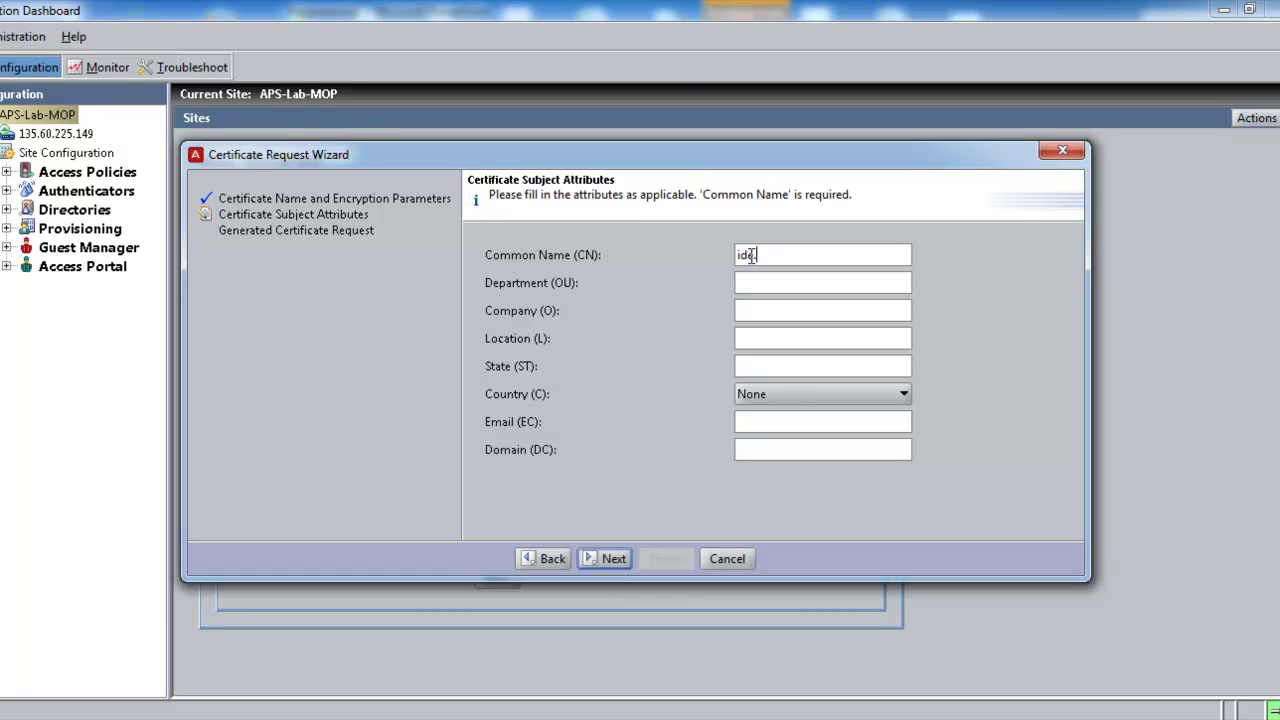
pyautogui.write('.avaya')
pyautogui.write('lab')
pyautogui.write('s')
pyautogui.write('.')
pyautogui.write('local')
pyautogui.click(765, 283)
pyautogui.write('APS')
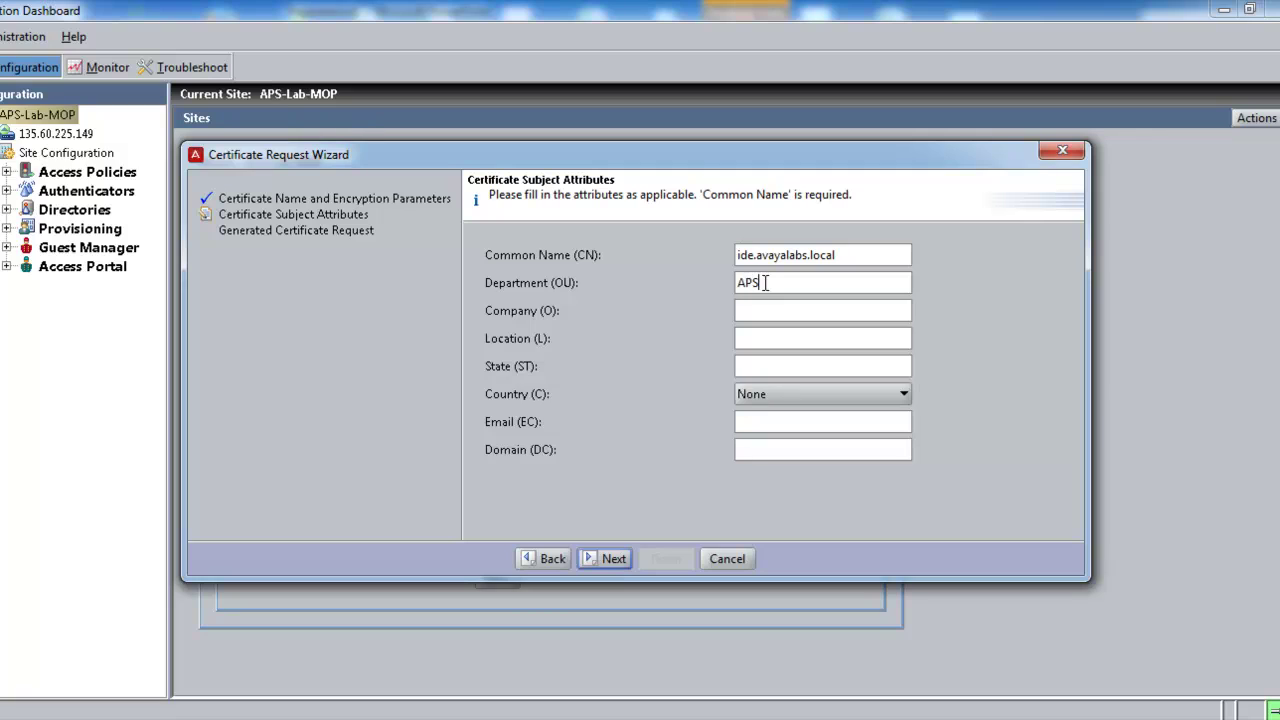
pyautogui.click(763, 313)
pyautogui.write('Avay')
pyautogui.write('a')
pyautogui.write(' Inc.')
# Step: Set location Guildford, state Berkshire, country GB (United Kingdom), and generate the request
pyautogui.click(761, 337)
pyautogui.write('Gu')
pyautogui.write('ildford')
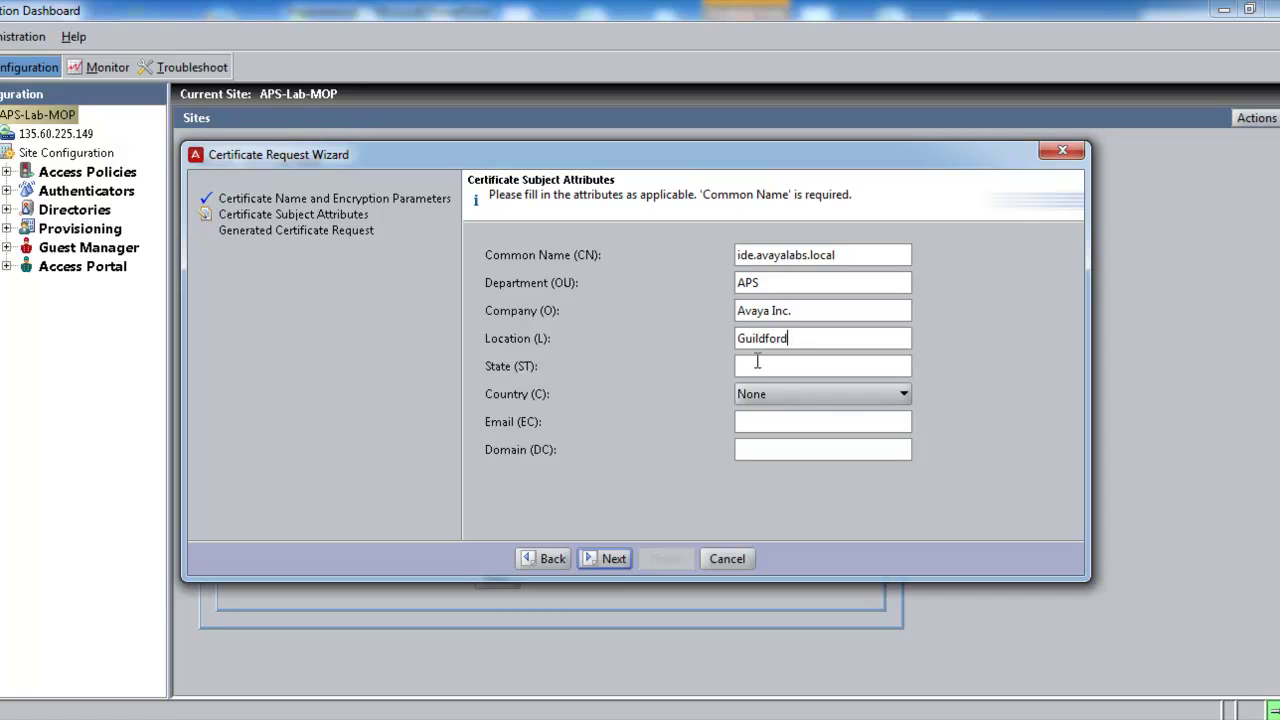
pyautogui.click(756, 368)
pyautogui.write('Berk')
pyautogui.write('shire')
pyautogui.click(906, 400)
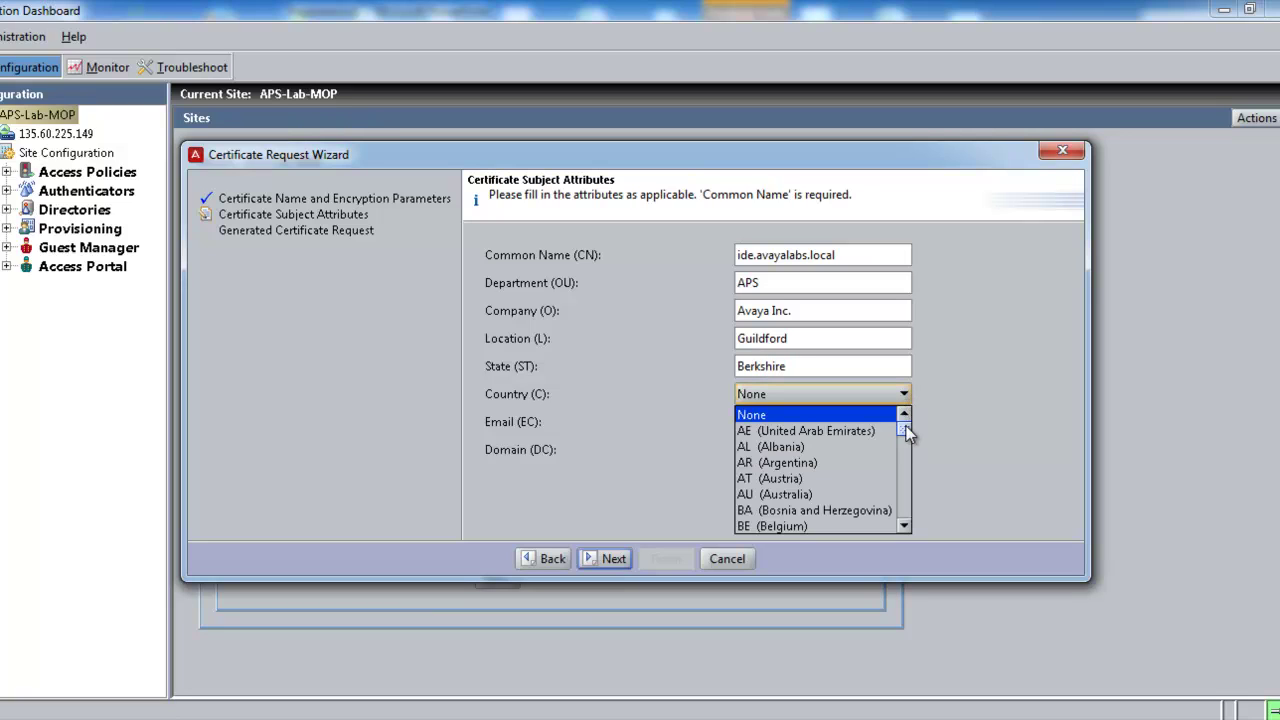
pyautogui.click(906, 436)
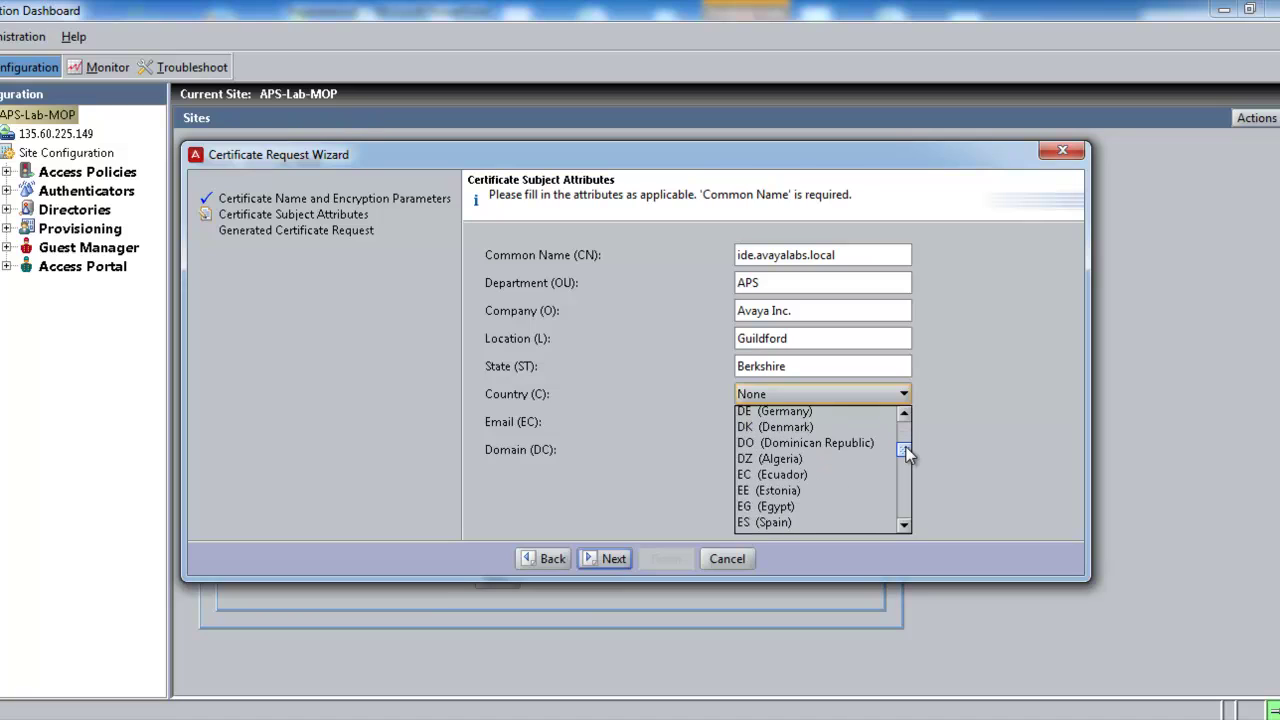
pyautogui.moveTo(906, 440); pyautogui.dragTo(906, 462)
pyautogui.click(820, 438)
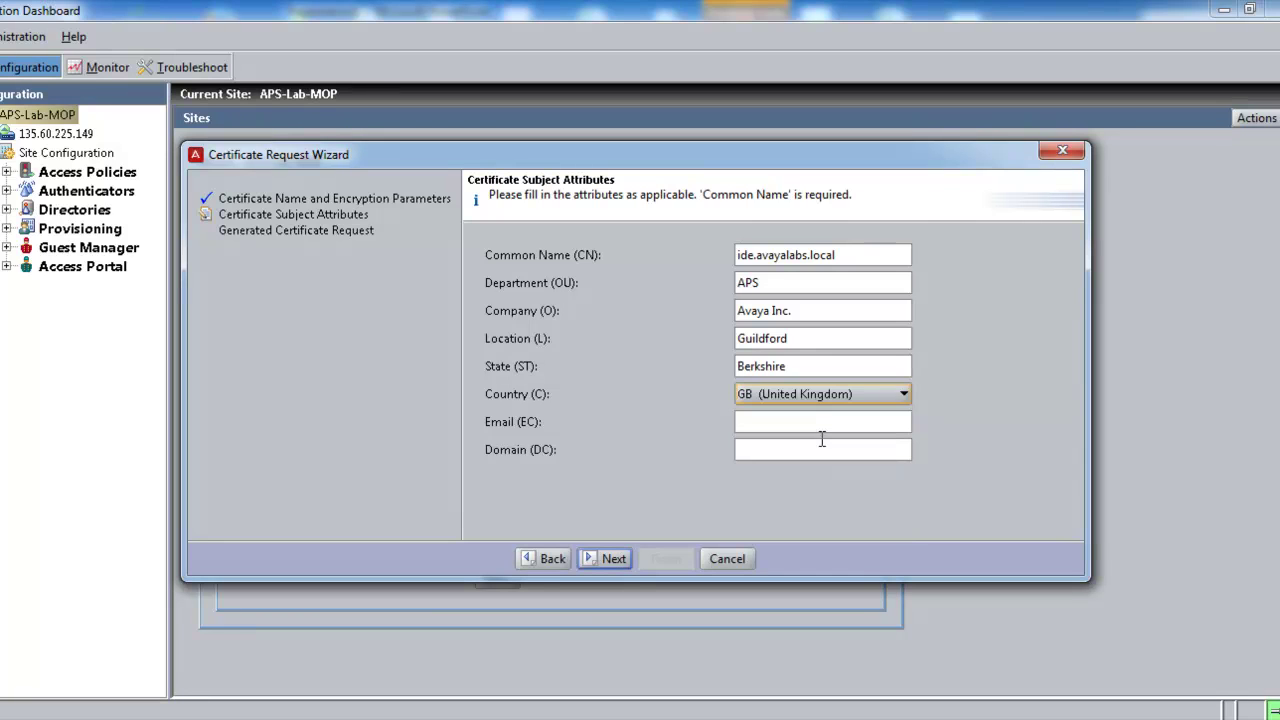
pyautogui.click(607, 559)
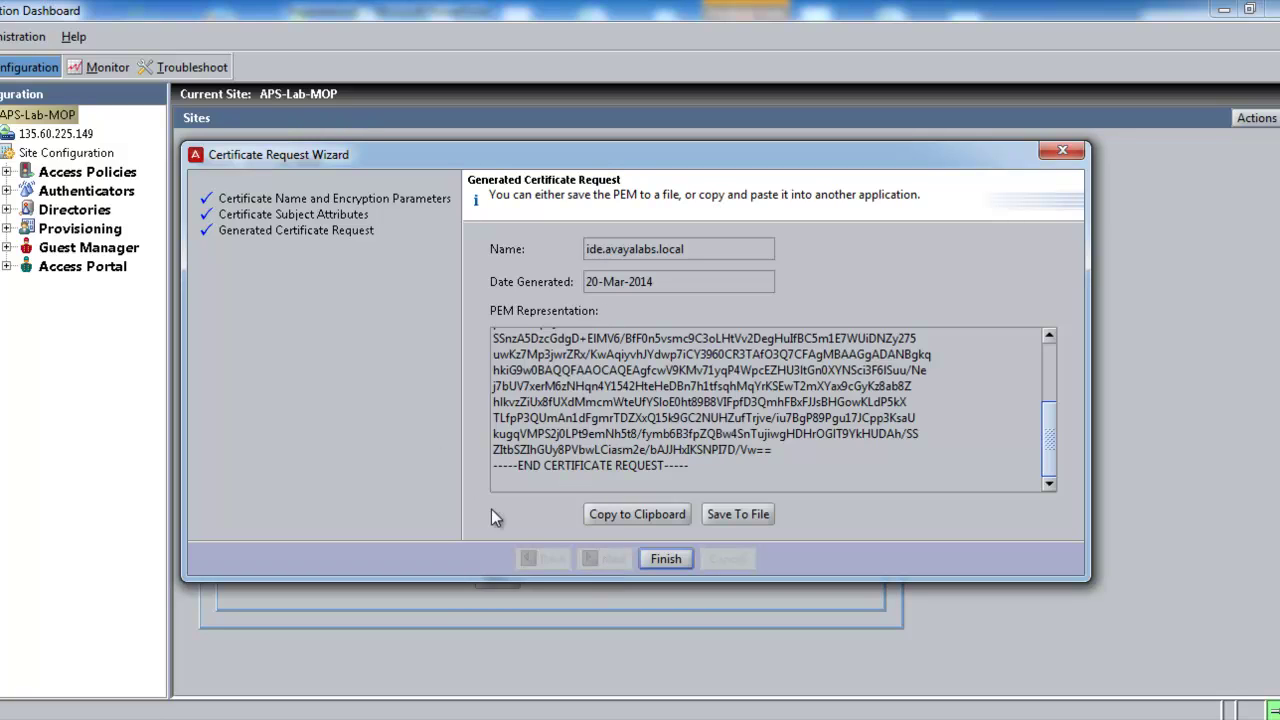
# Step: Copy the request's PEM text, save it as ide.cer, and add the request to the list
pyautogui.click(669, 517)
pyautogui.click(736, 517)
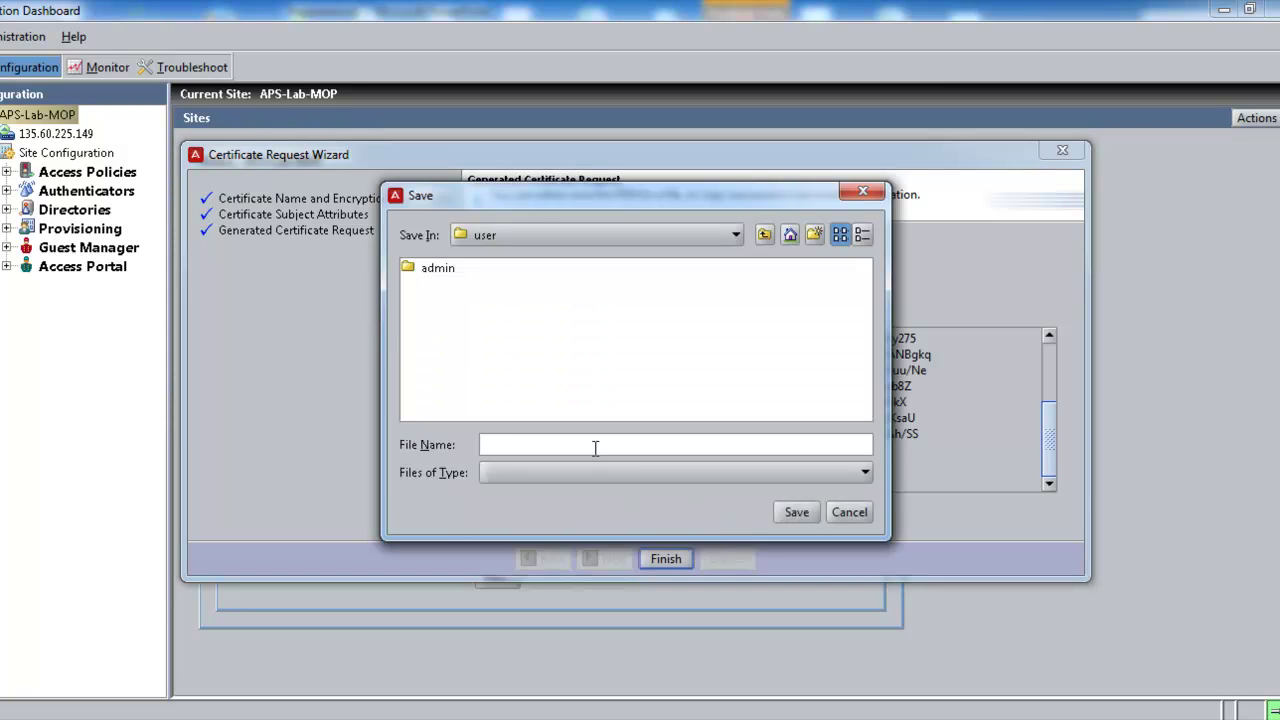
pyautogui.write('ide.c')
pyautogui.write('er')
pyautogui.click(782, 510)
pyautogui.click(666, 559)
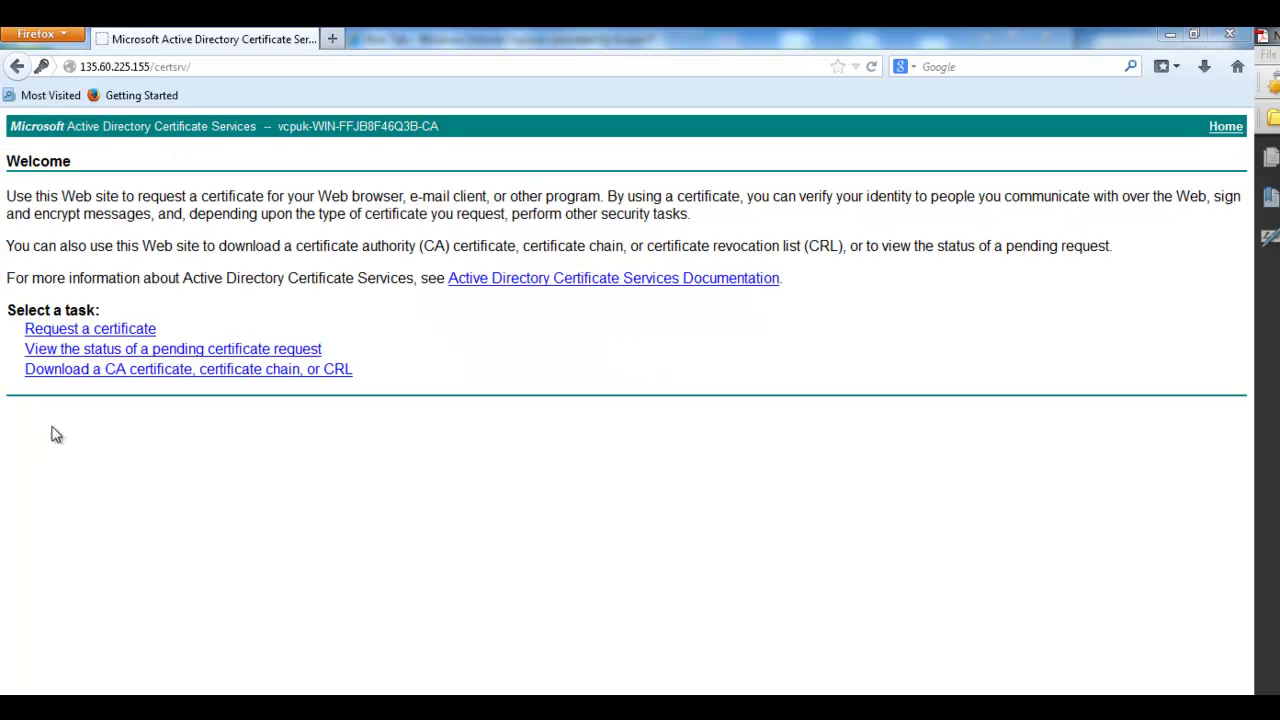
# Step: Paste the certificate request text into the advanced certificate request form
pyautogui.click(75, 332)
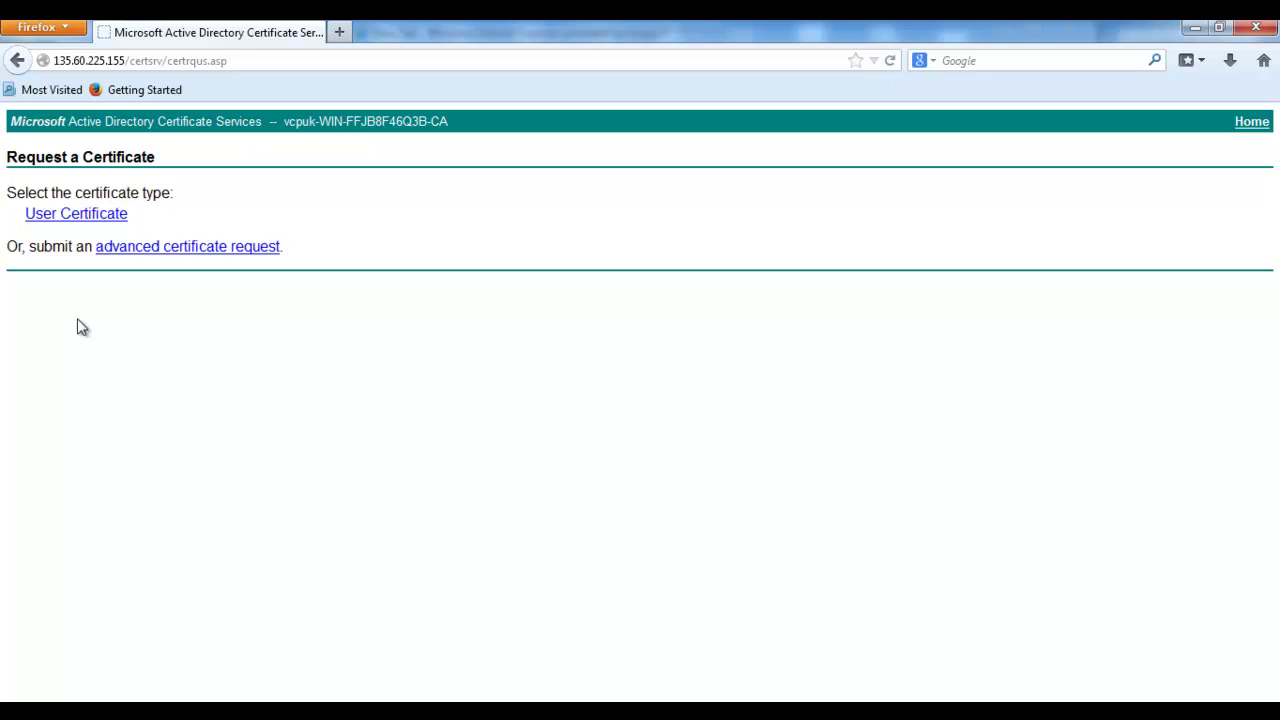
pyautogui.click(148, 252)
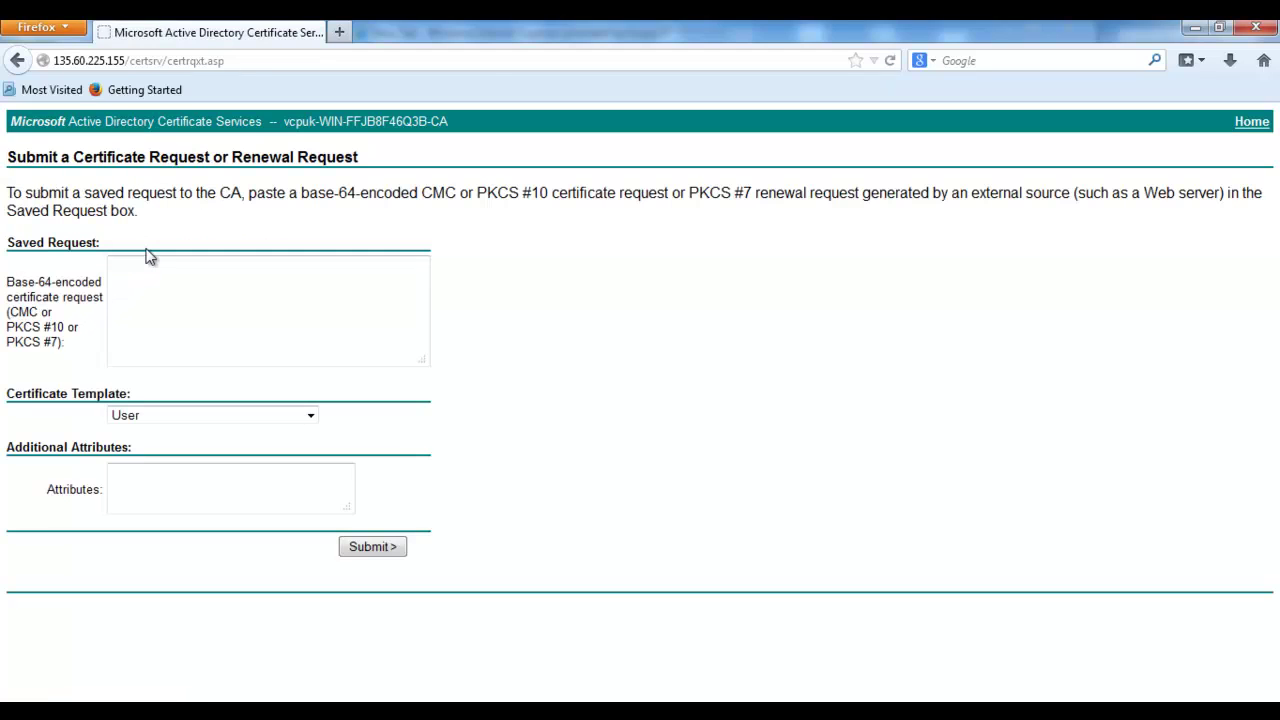
pyautogui.click(131, 274)
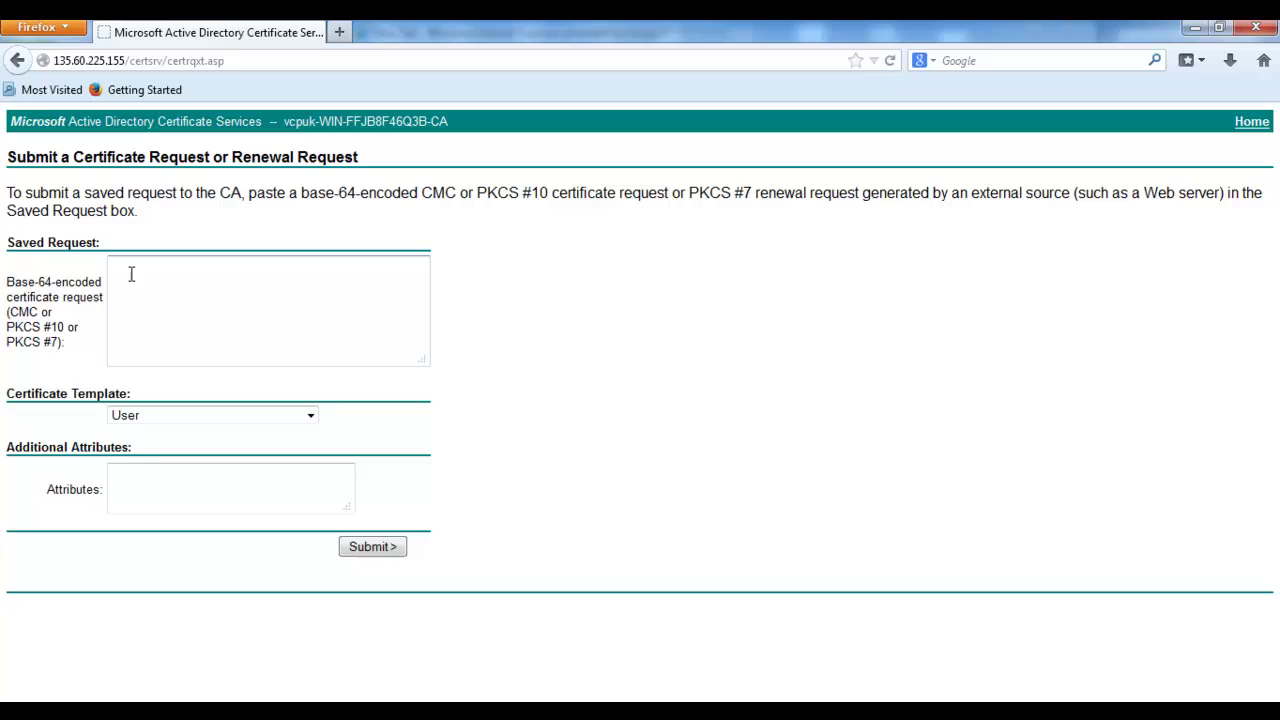
pyautogui.hotkey('ctrl', 'v')
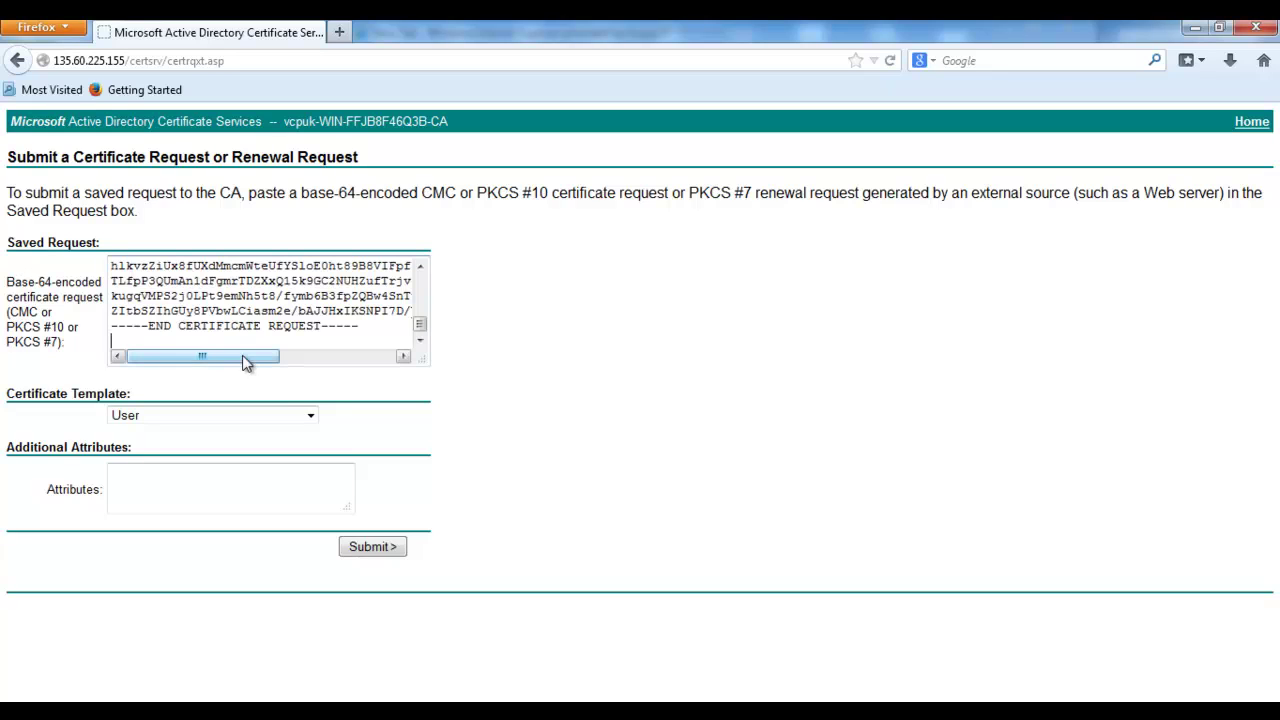
# Step: Submit the request to the CA using the Web Server certificate template
pyautogui.click(310, 418)
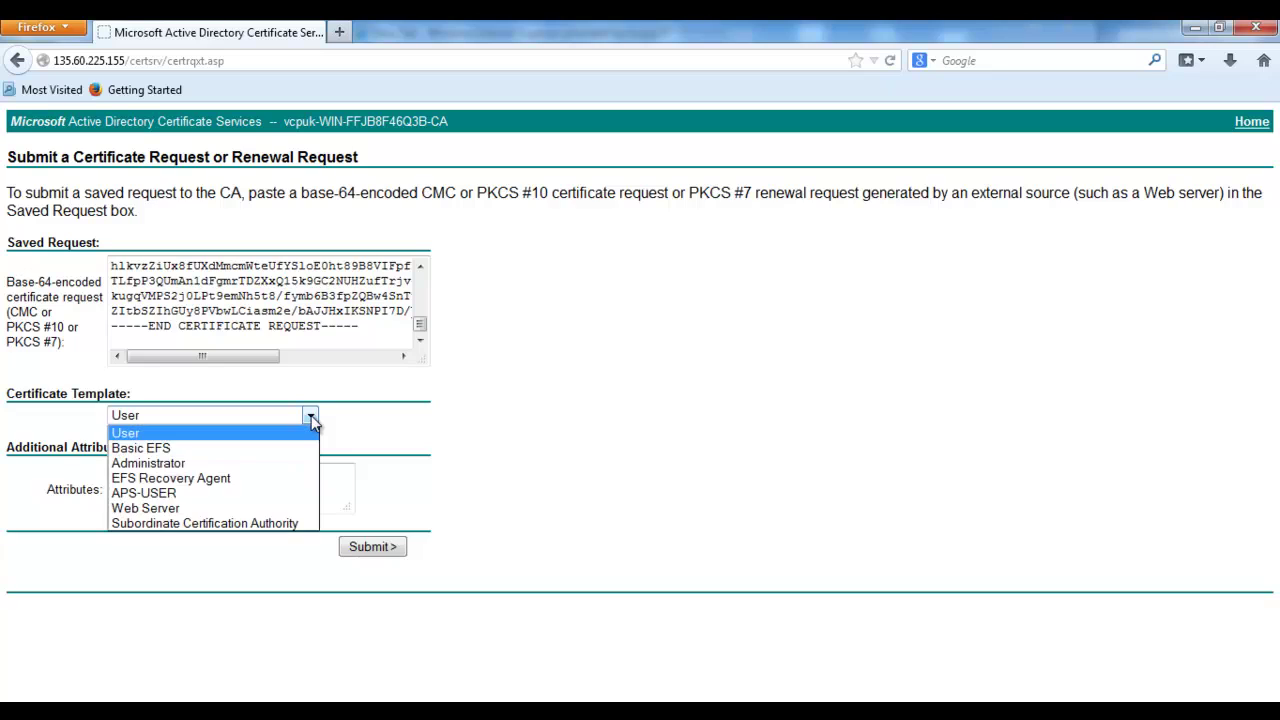
pyautogui.click(168, 510)
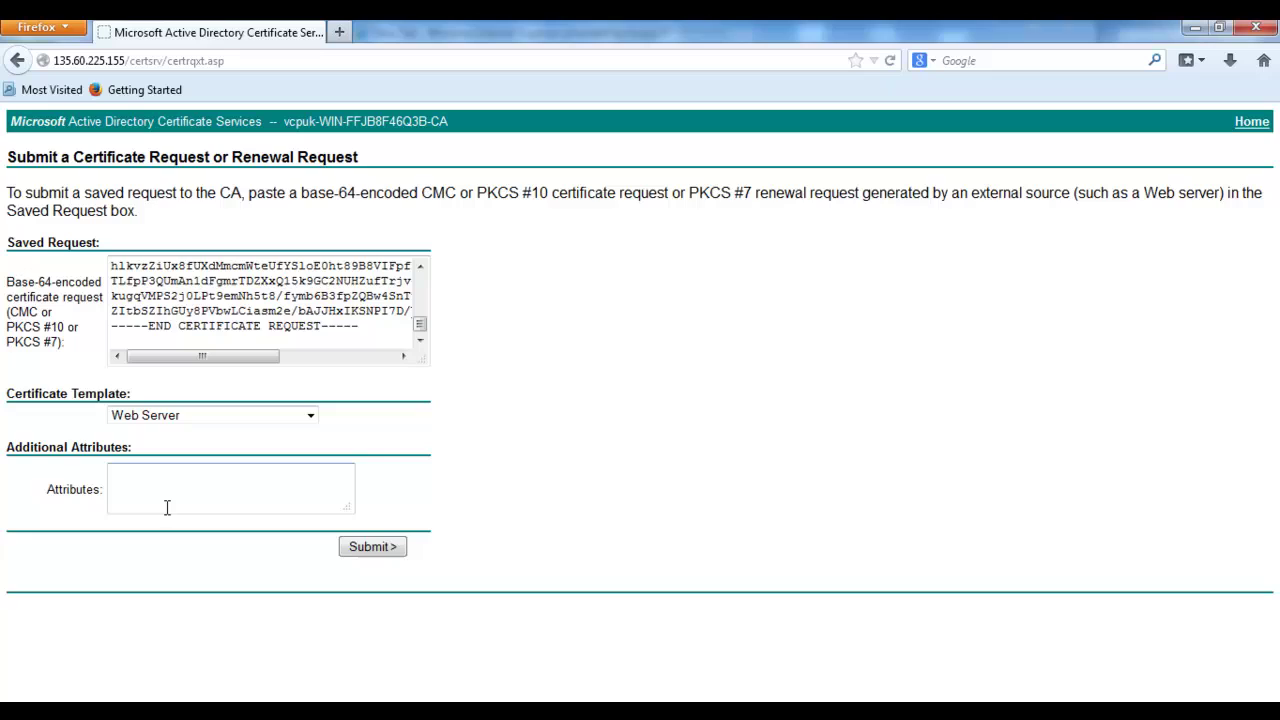
pyautogui.click(356, 550)
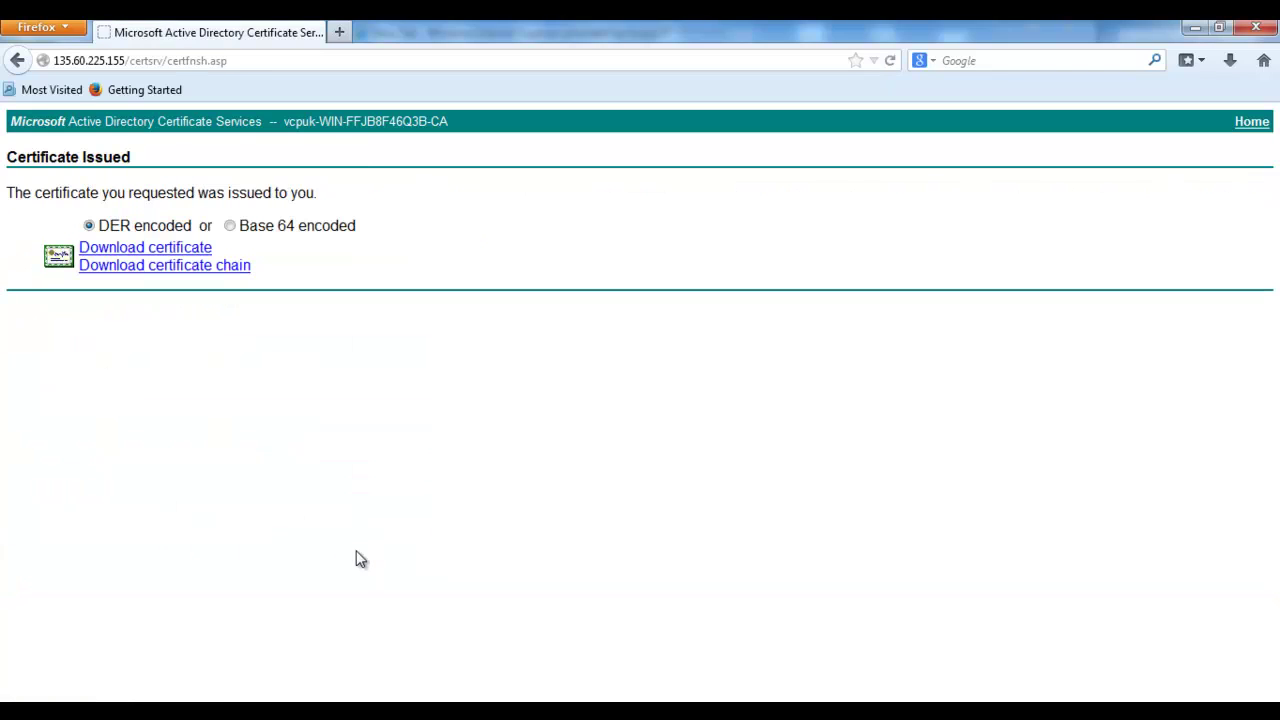
# Step: Download the issued certificate in Base 64 encoding and save it as certnew.cer
pyautogui.click(230, 227)
pyautogui.click(168, 250)
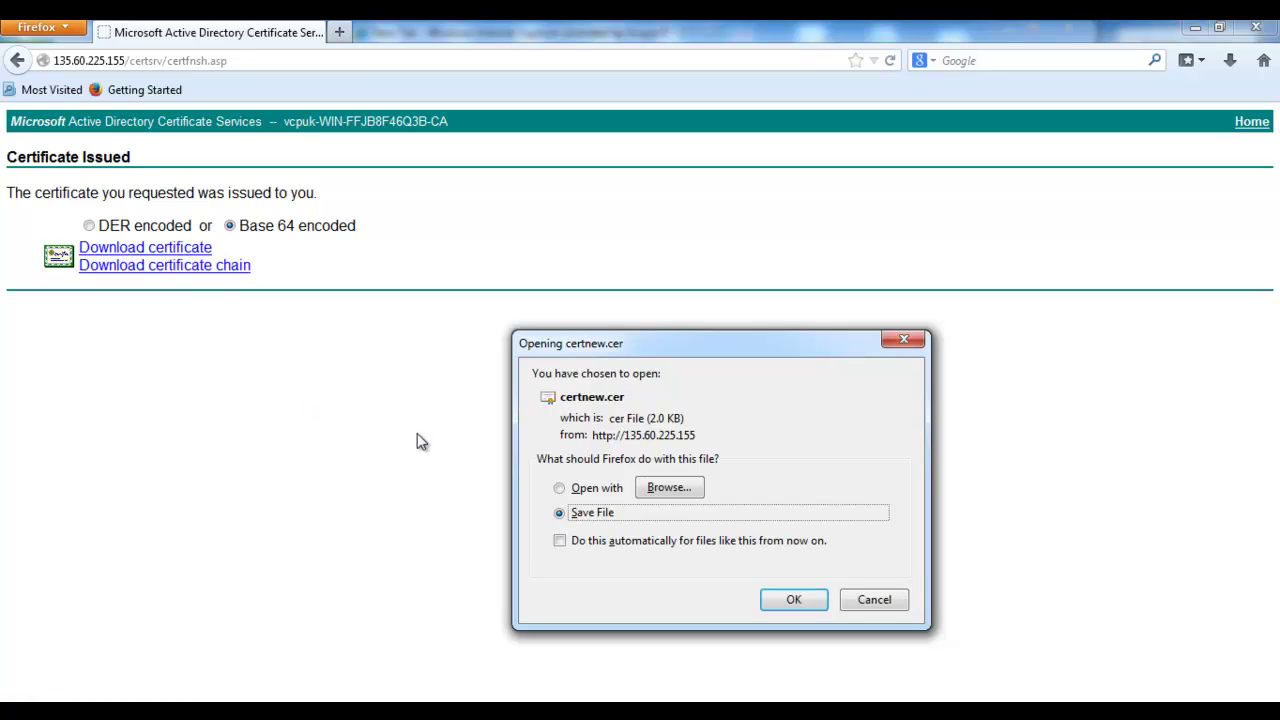
pyautogui.click(794, 604)
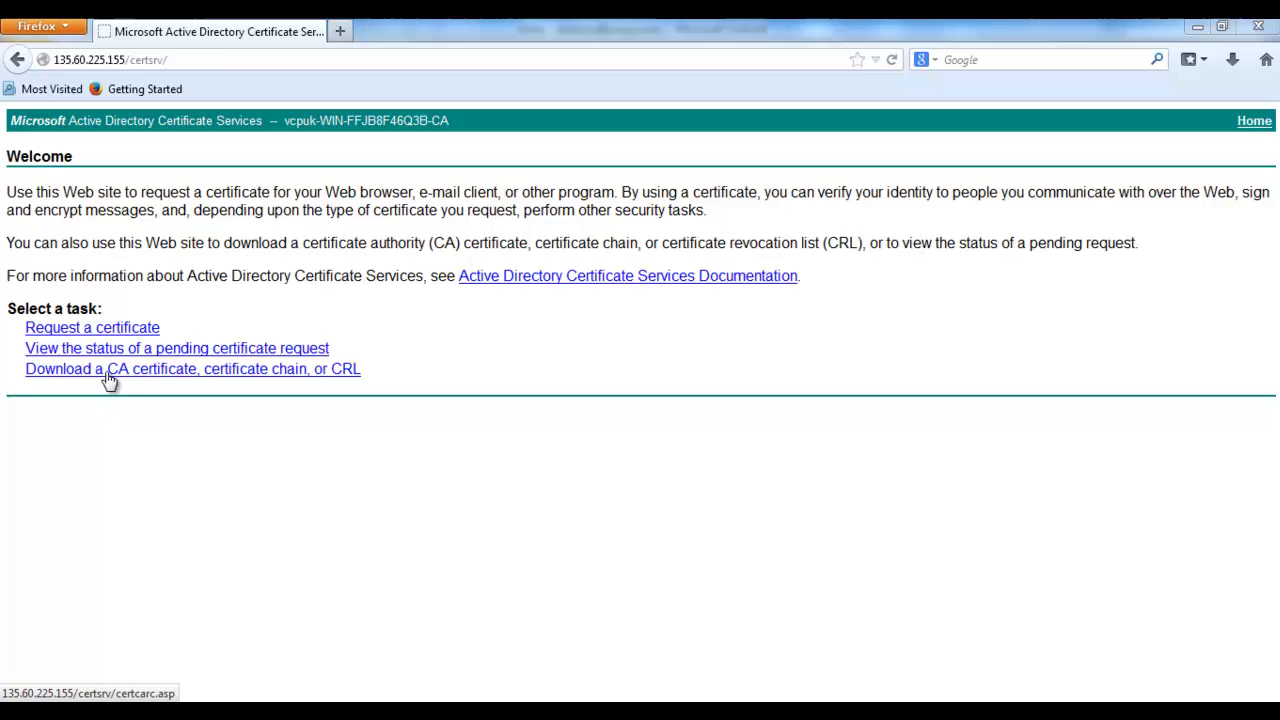
# Step: Download the CA certificate in Base 64 encoding and save the file
pyautogui.click(110, 370)
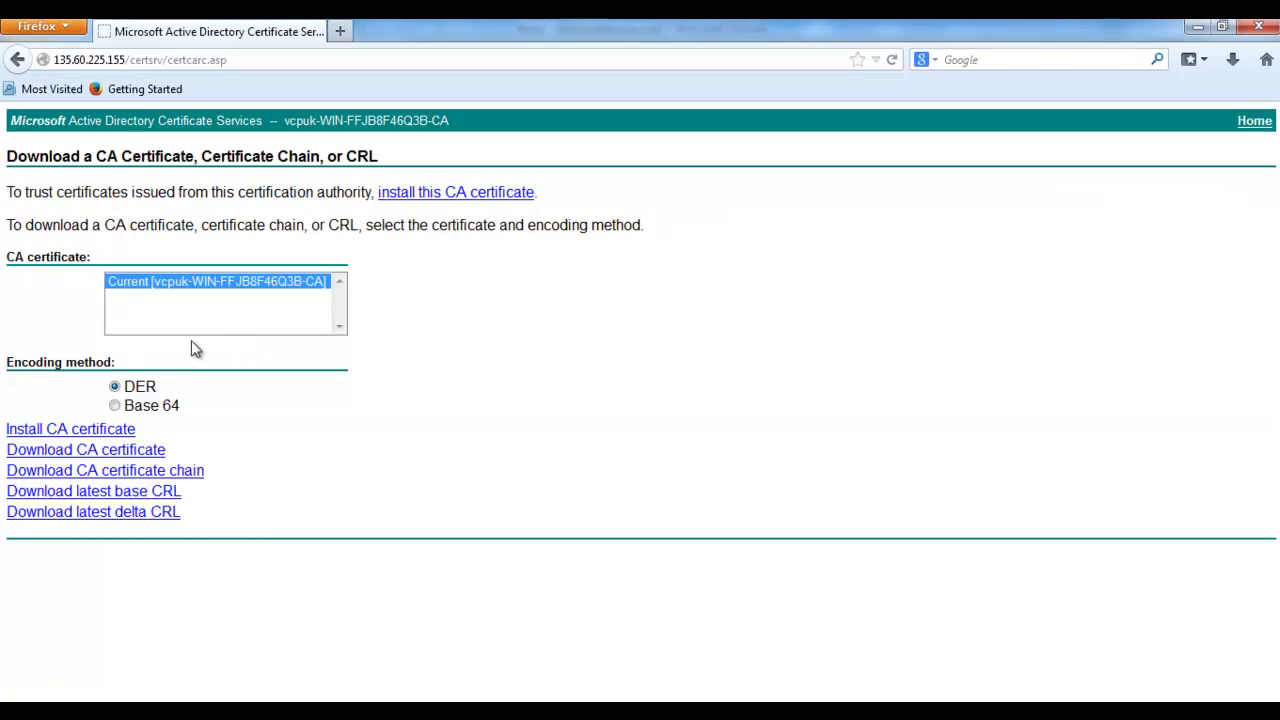
pyautogui.click(120, 405)
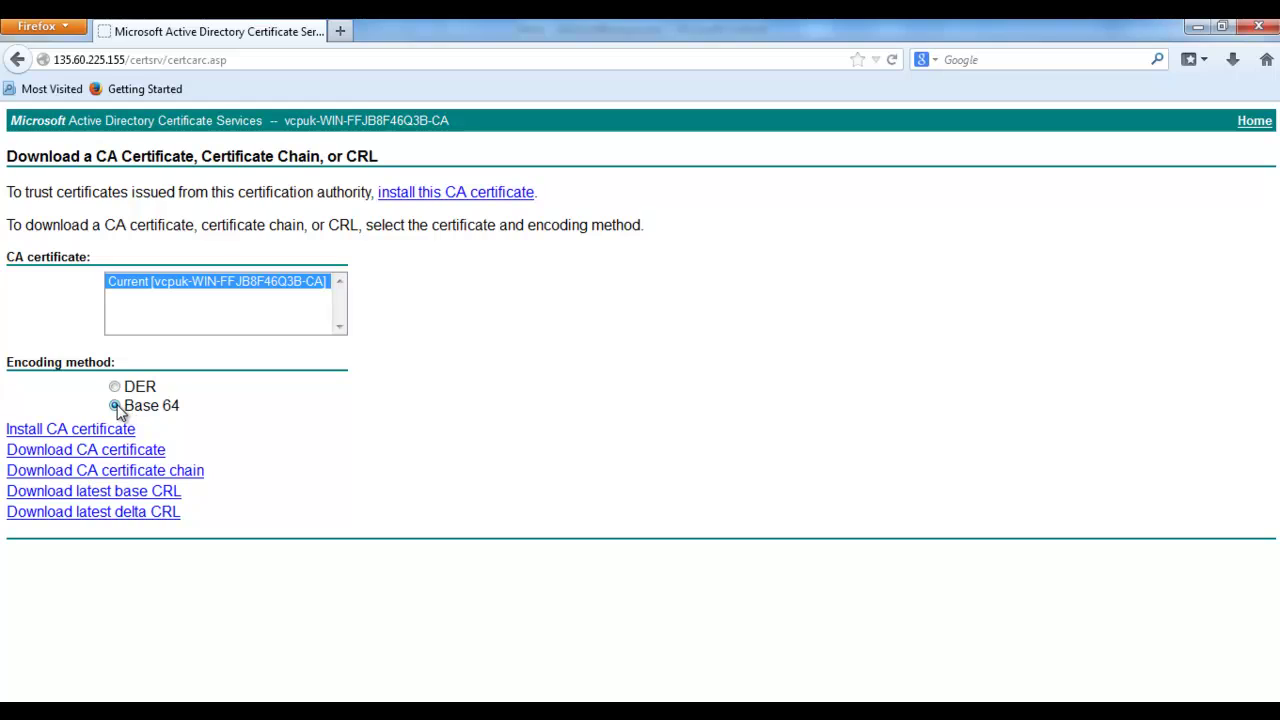
pyautogui.click(137, 450)
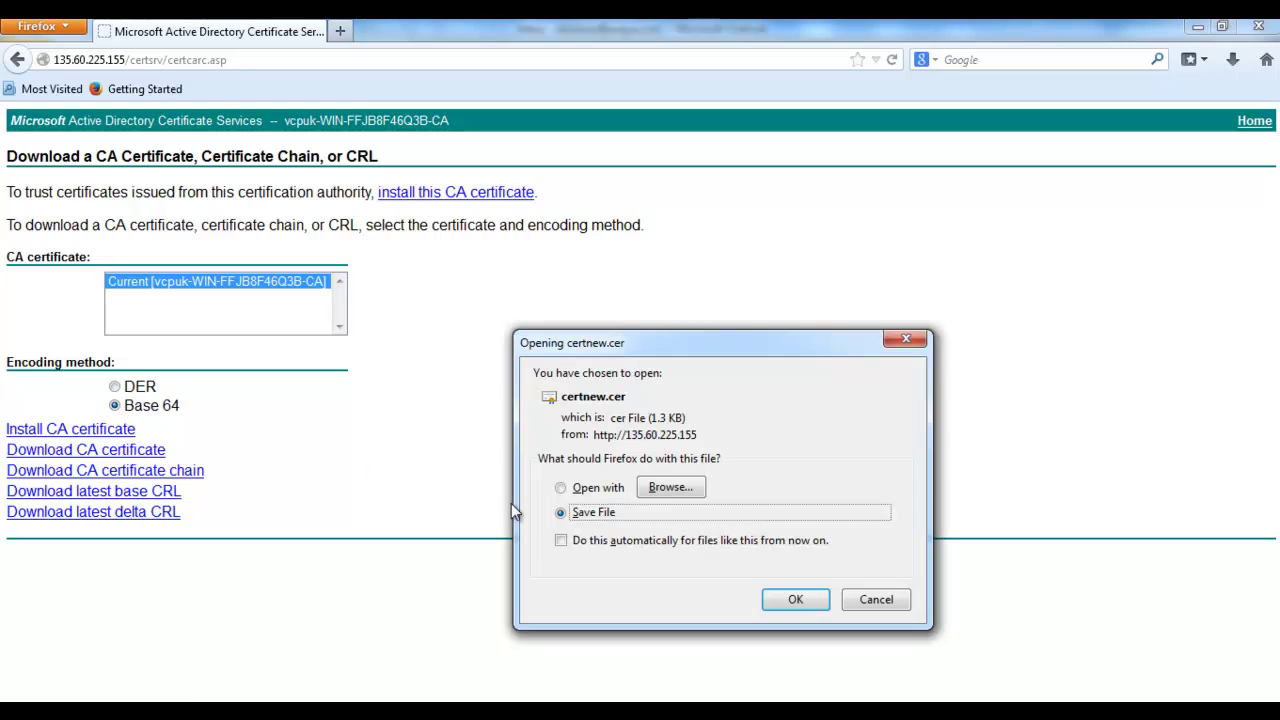
pyautogui.click(794, 600)
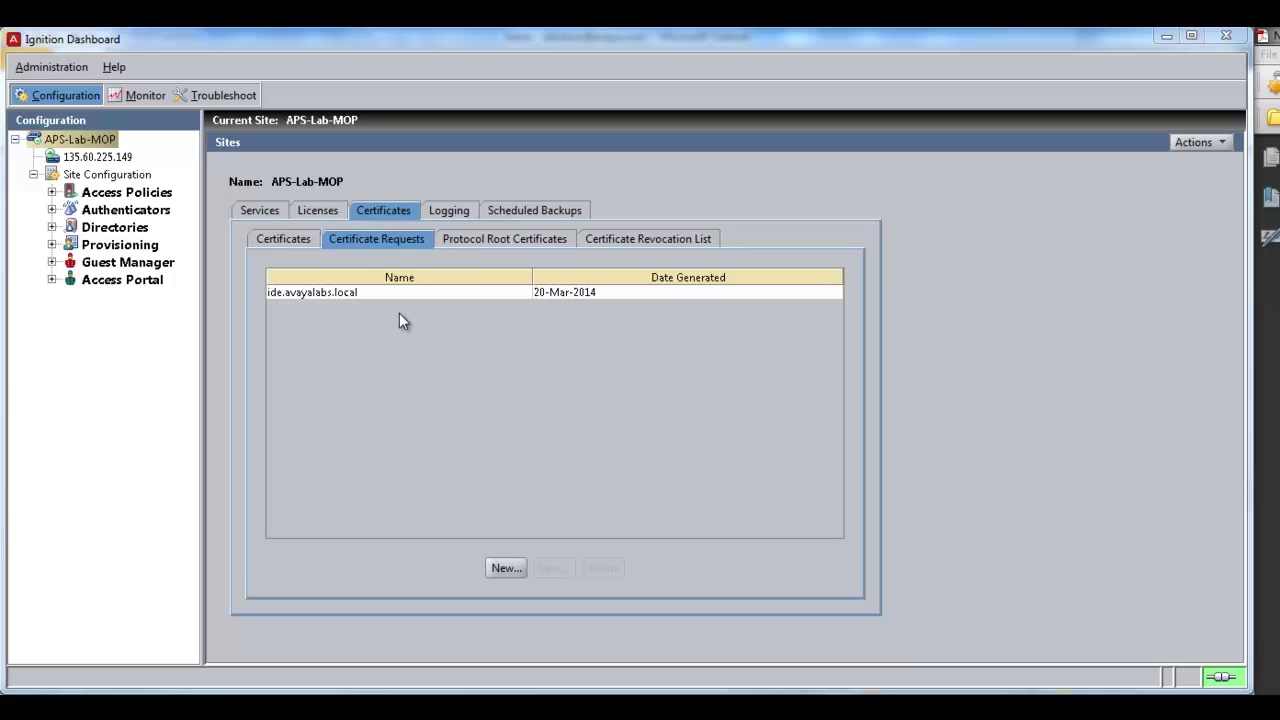
# Step: Import certnewca.cer as a protocol root certificate, adding vcpuk-WIN-FFJB8F46Q3B-CA
pyautogui.click(484, 244)
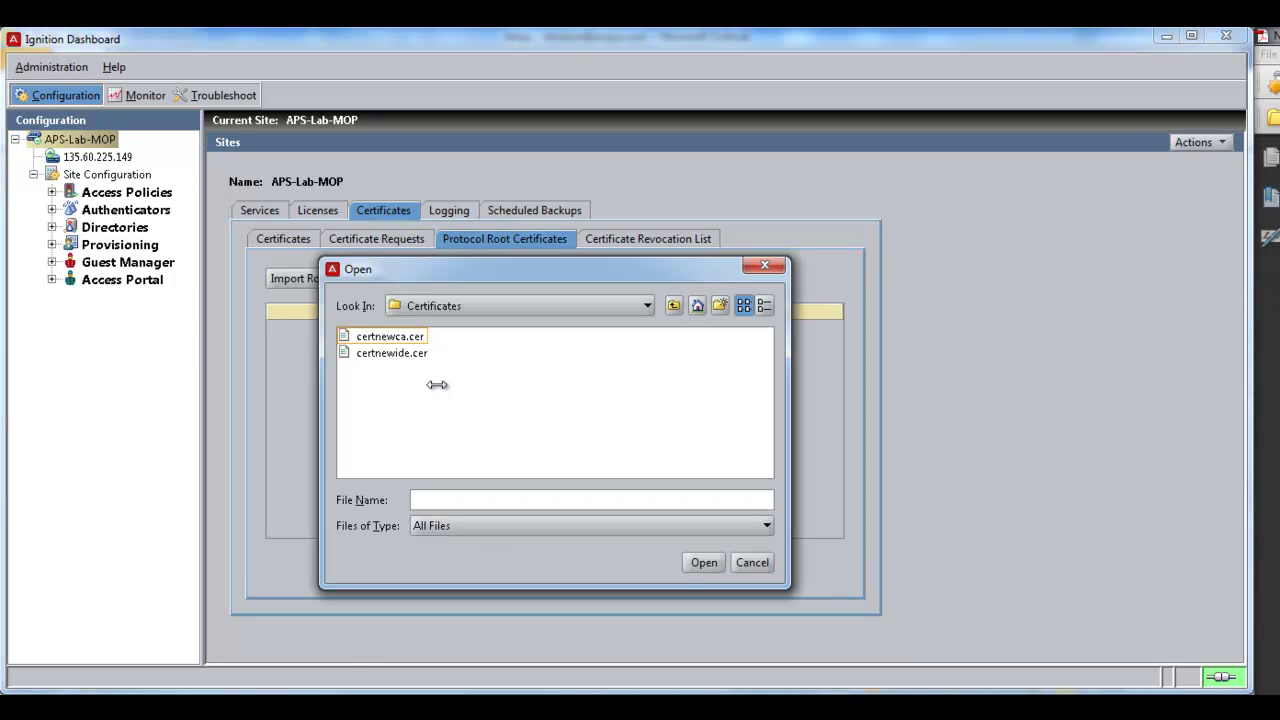
pyautogui.click(372, 338)
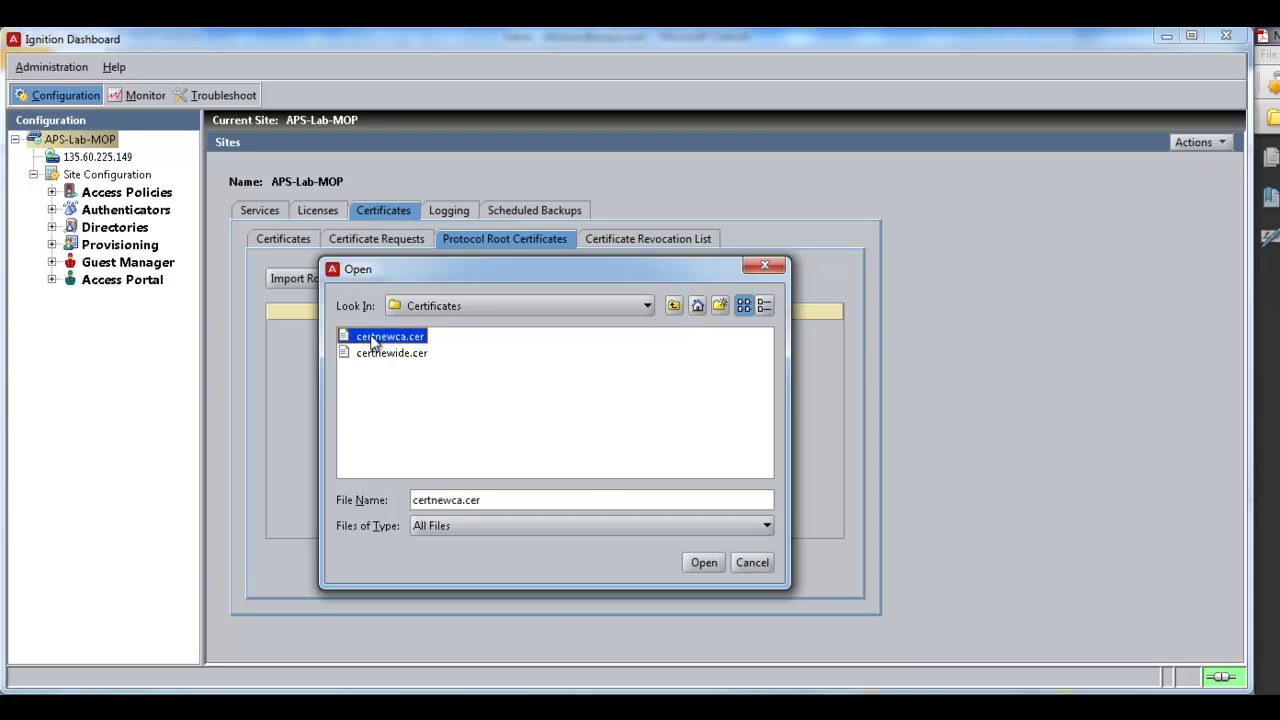
pyautogui.click(703, 562)
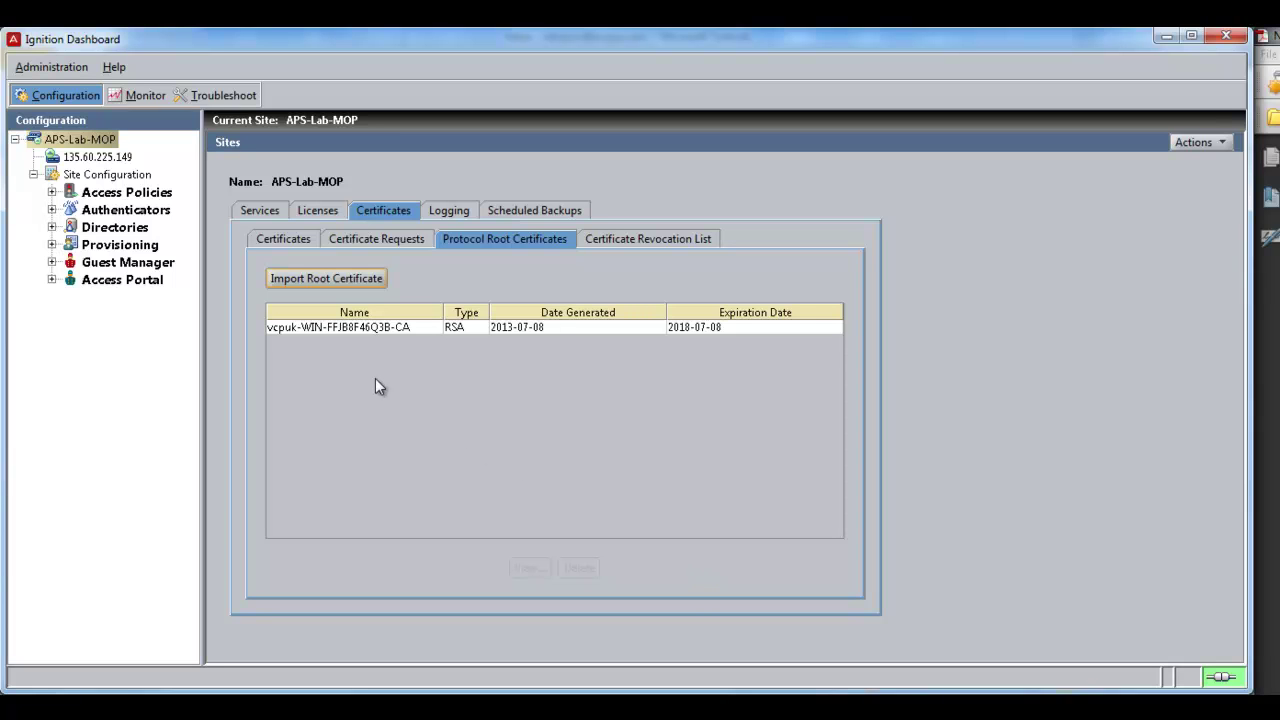
# Step: Import certnewide.cer into the site's certificates, adding ide.avayalabs.local
pyautogui.click(259, 242)
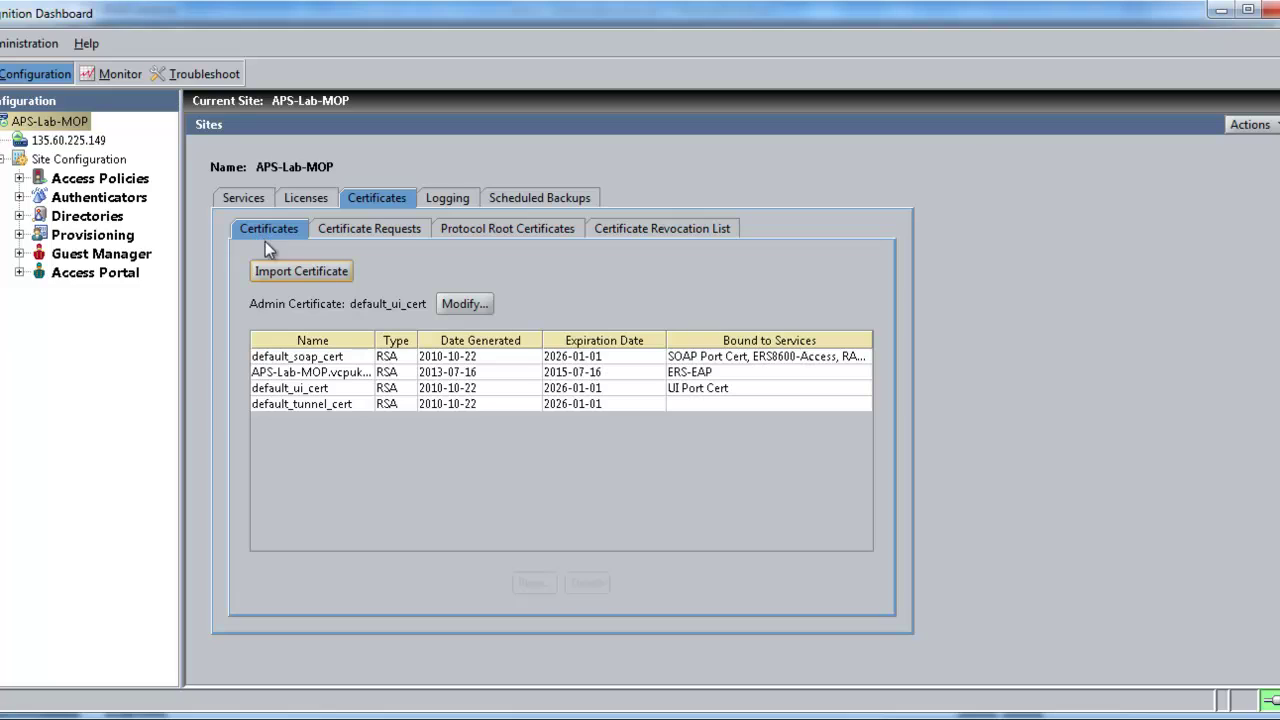
pyautogui.click(284, 275)
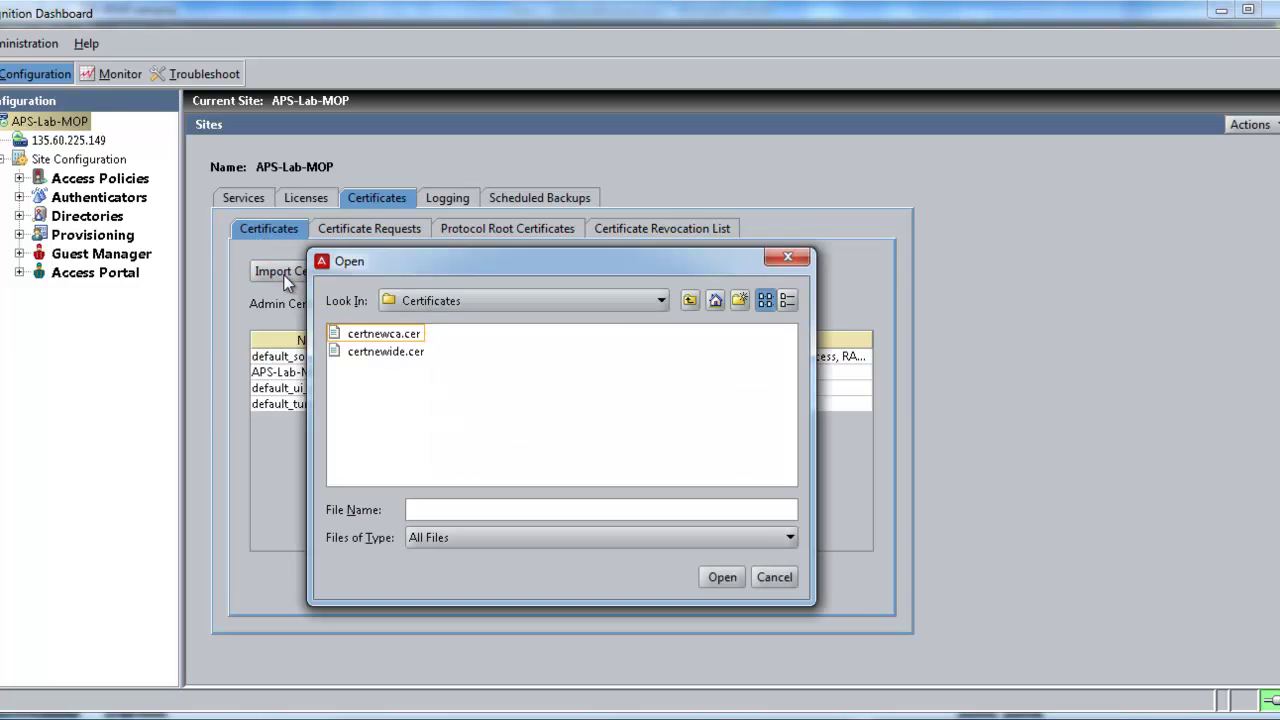
pyautogui.click(366, 355)
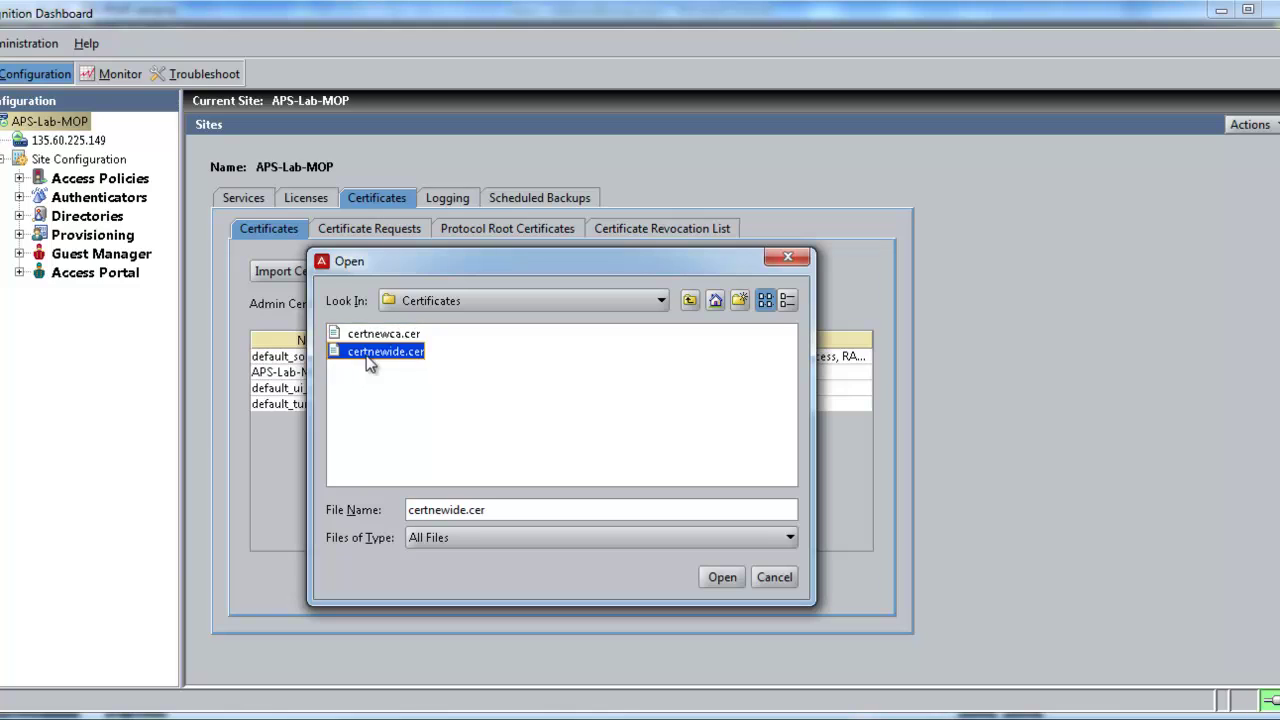
pyautogui.click(720, 578)
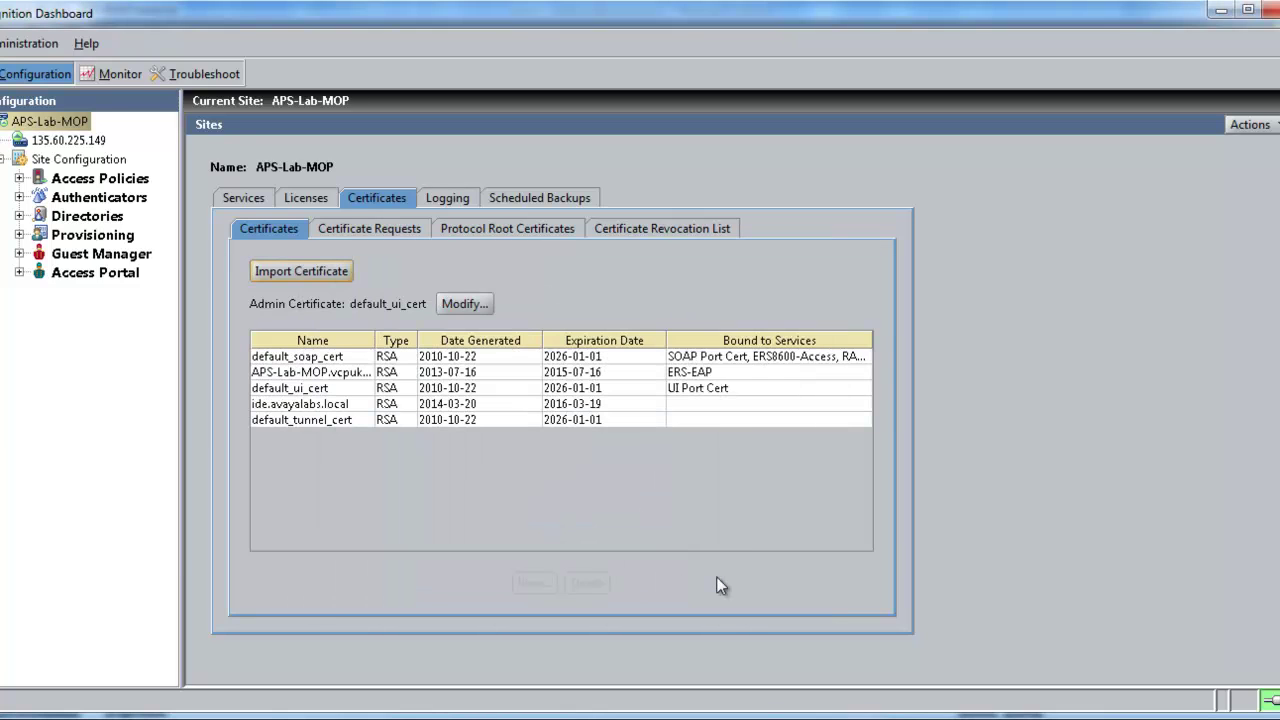